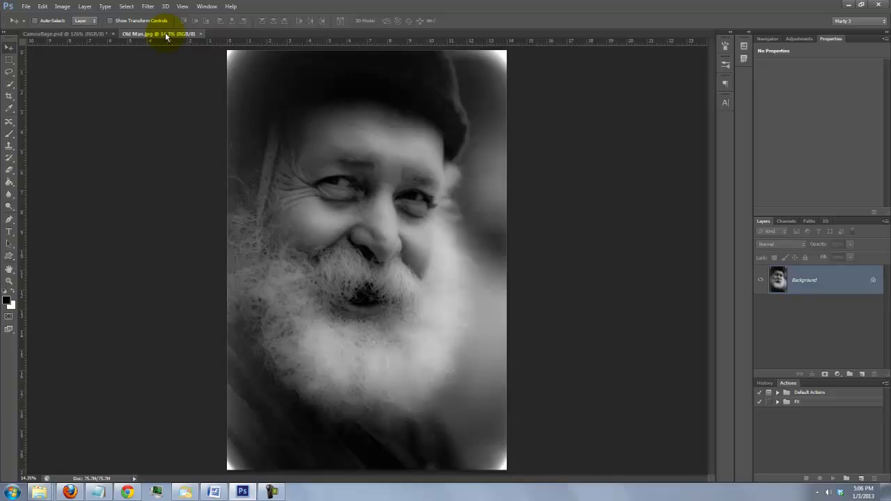
Step: Desaturate the Old Man portrait to black and white with Ctrl+Shift+U
key(ctrl+shift+u)
Step: Drag the black-and-white face from Old Man.jpg onto the Camouflage.psd canvas as Layer 1
key(v)
drag(358, 239, 104, 36)
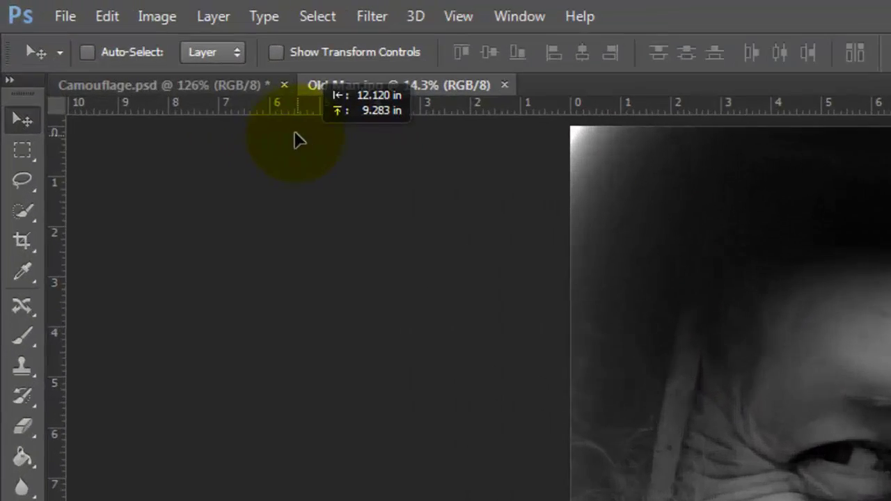
drag(517, 168, 545, 206)
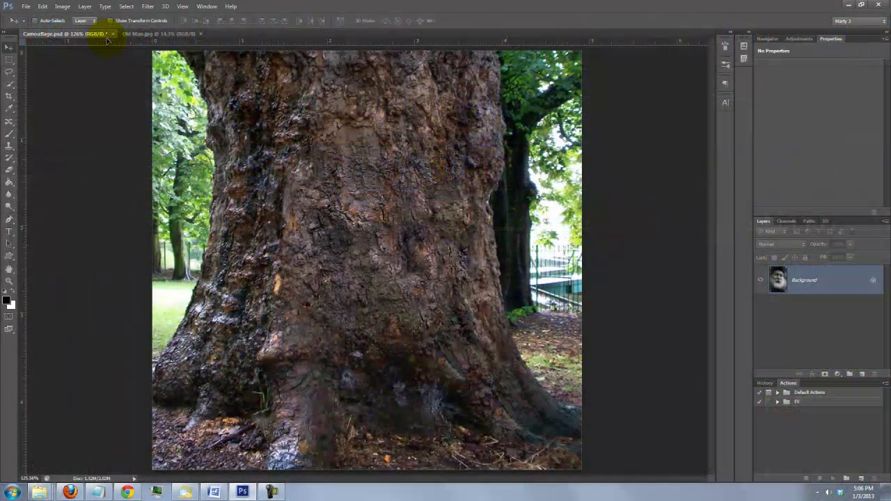
drag(107, 40, 422, 289)
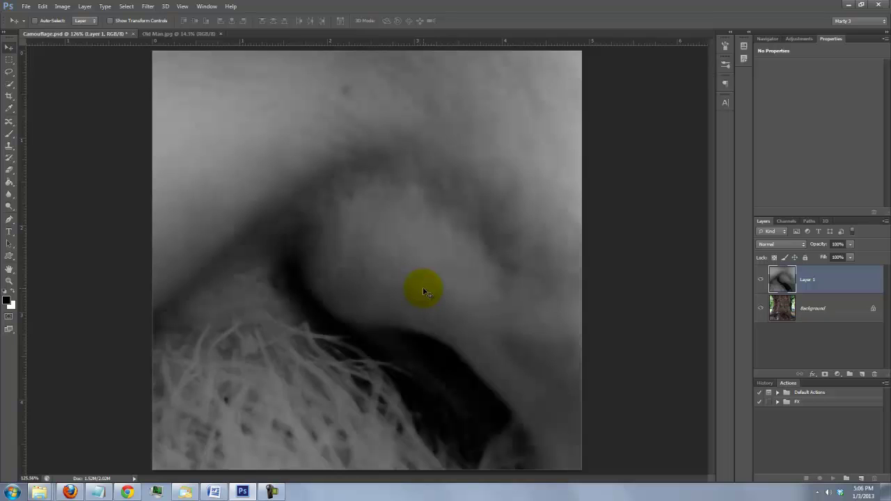
Step: Scale the face layer down proportionally to about 10.5% and centre it over the tree trunk
key(ctrl+t)
key(ctrl+0)
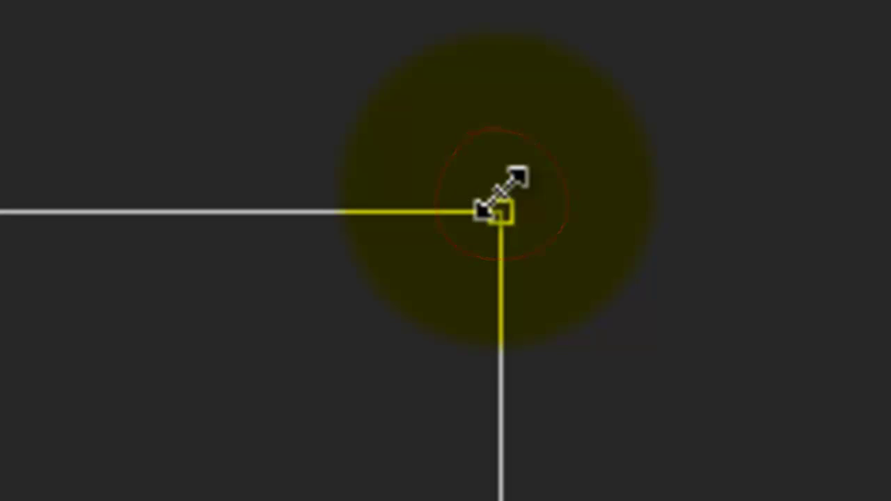
key(shift+alt)
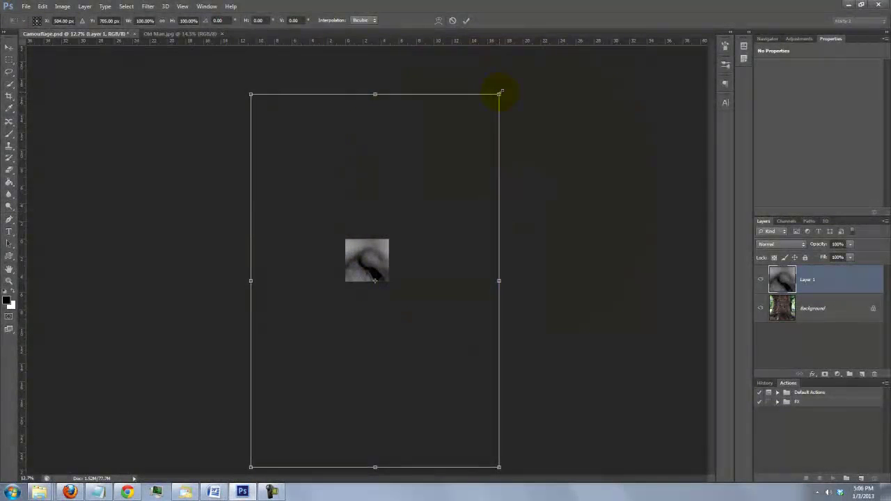
drag(499, 209, 389, 240)
key(ctrl+0)
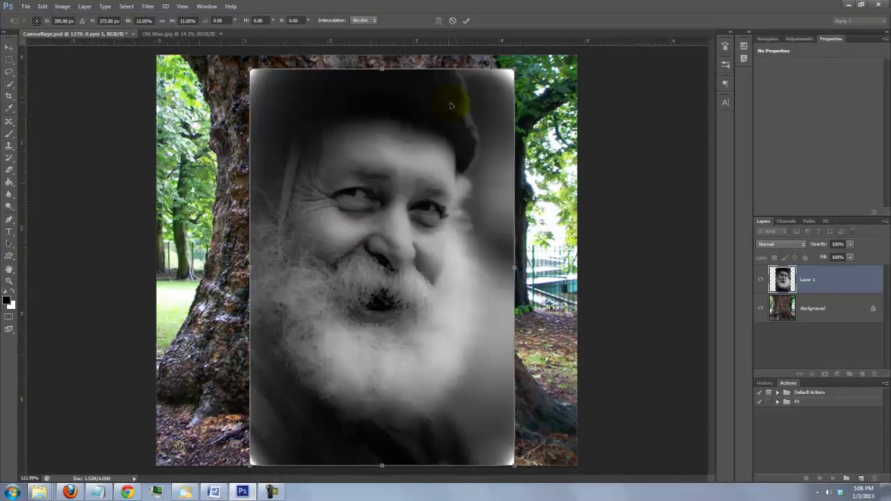
drag(511, 73, 496, 70)
drag(424, 243, 438, 217)
Step: Commit the transform and apply Levels input values 0, 0.93 and 211 to the face
key(Return)
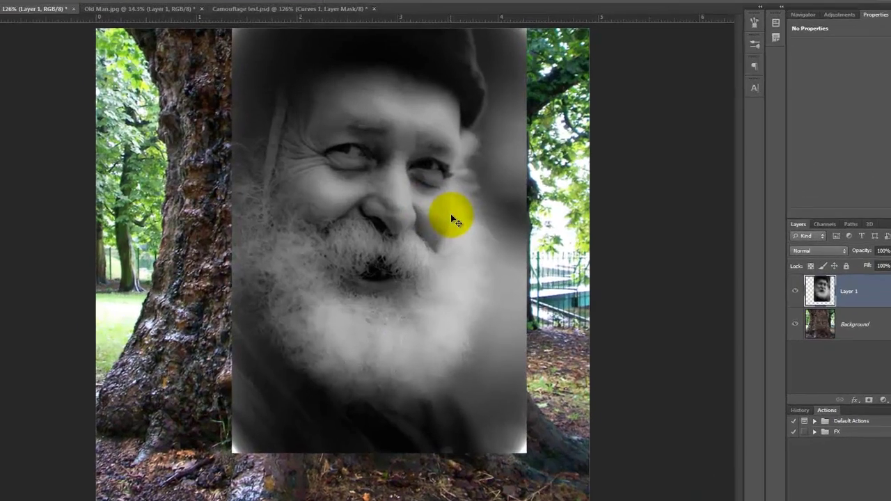
key(ctrl+alt+l)
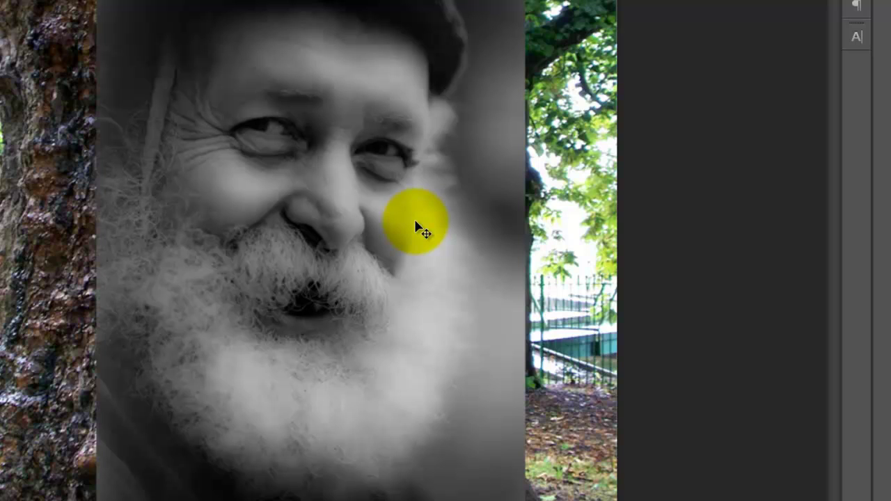
key(ctrl+alt+l)
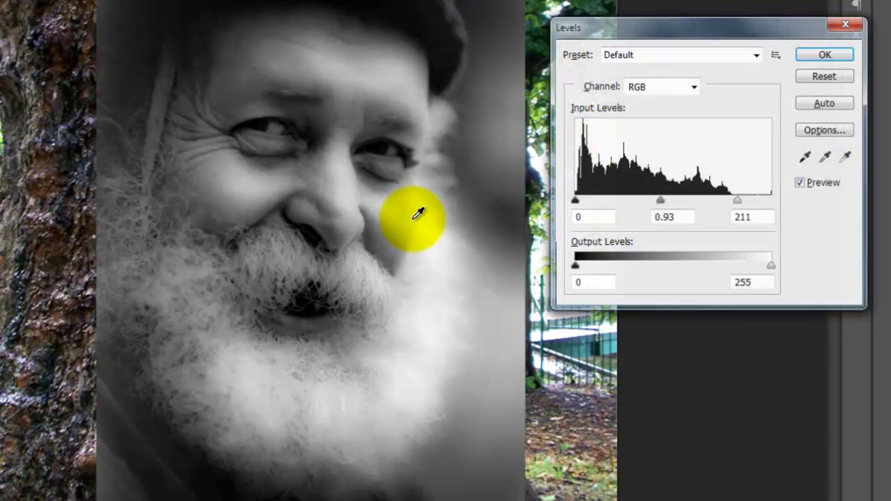
click(819, 55)
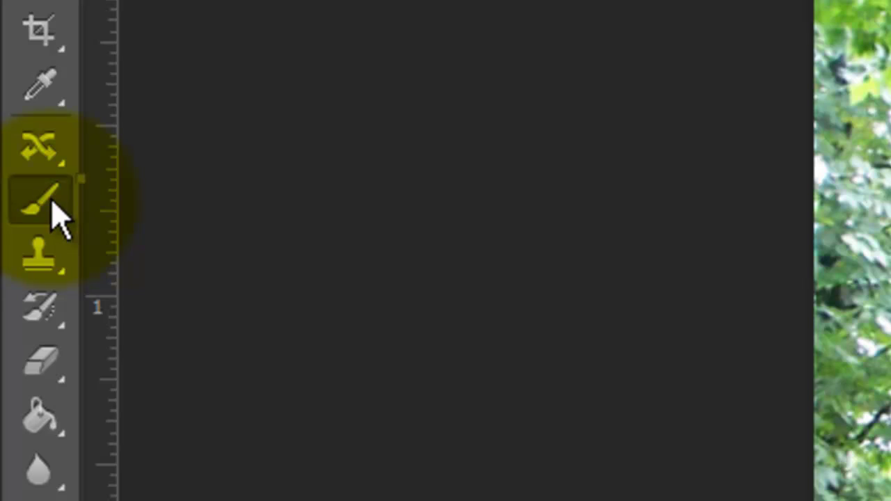
Step: Switch to a 25 px Brush, reset colours to black and white, and enter Quick Mask mode
right_click(52, 204)
click(204, 194)
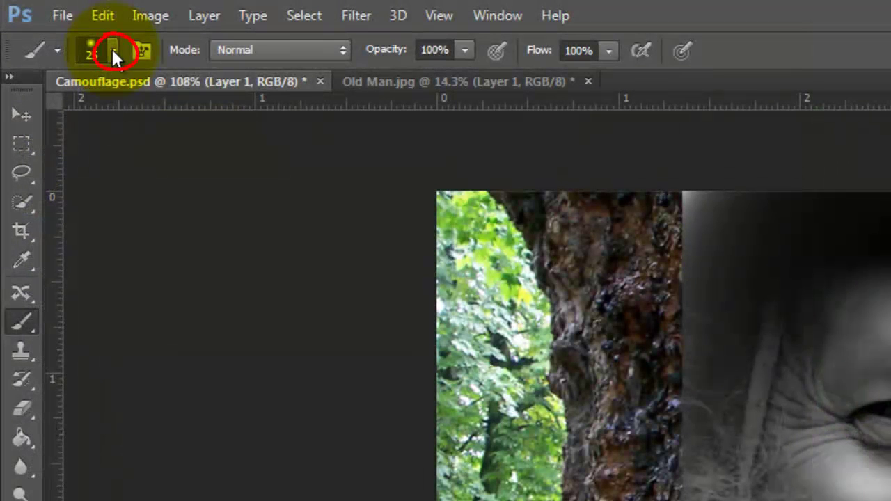
click(112, 49)
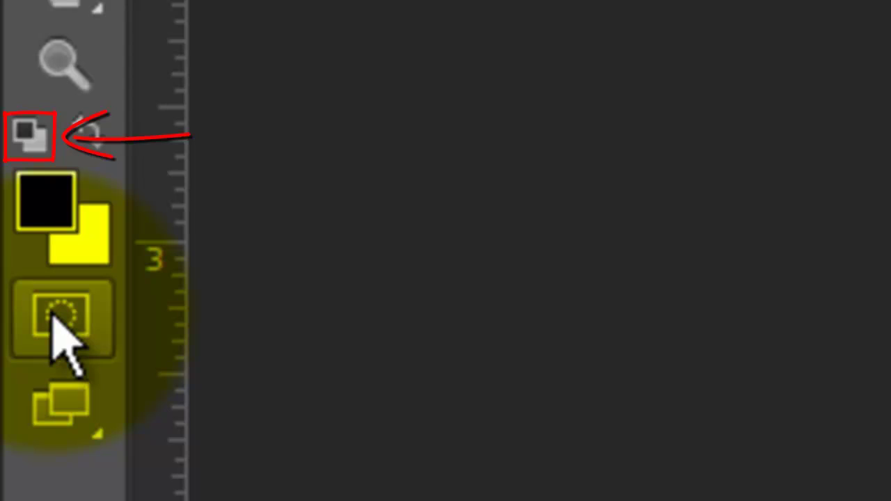
key(d)
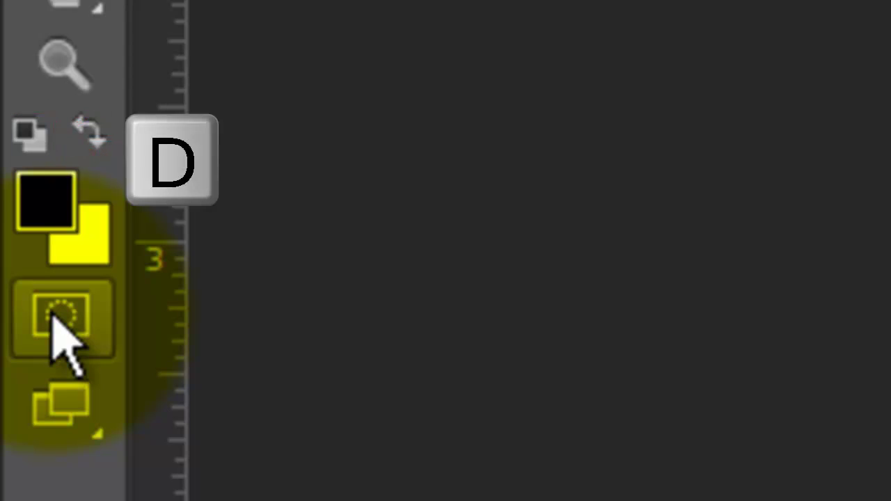
click(60, 317)
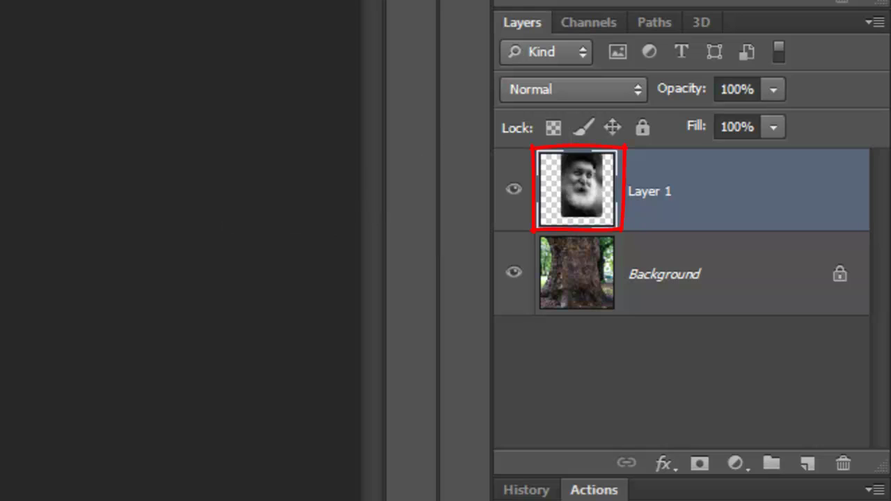
Step: Copy the face selection to Layer 2, hide Layer 1, and duplicate the tree background
key(ctrl+j)
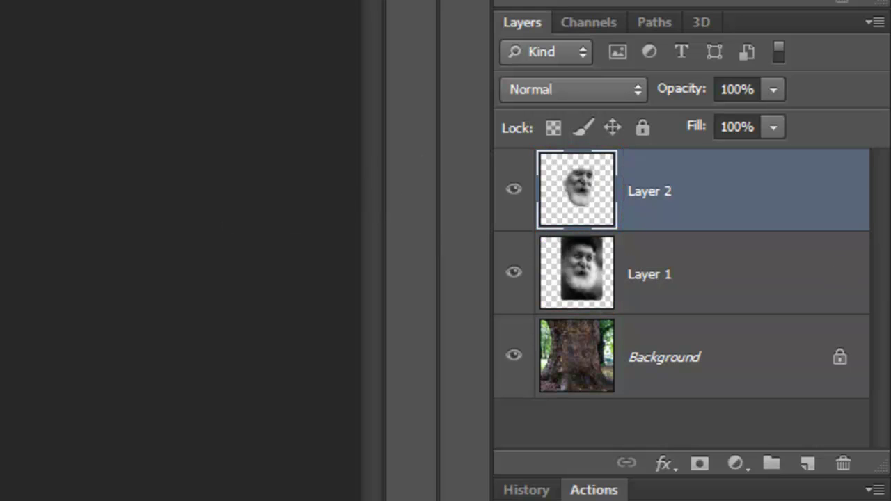
click(513, 272)
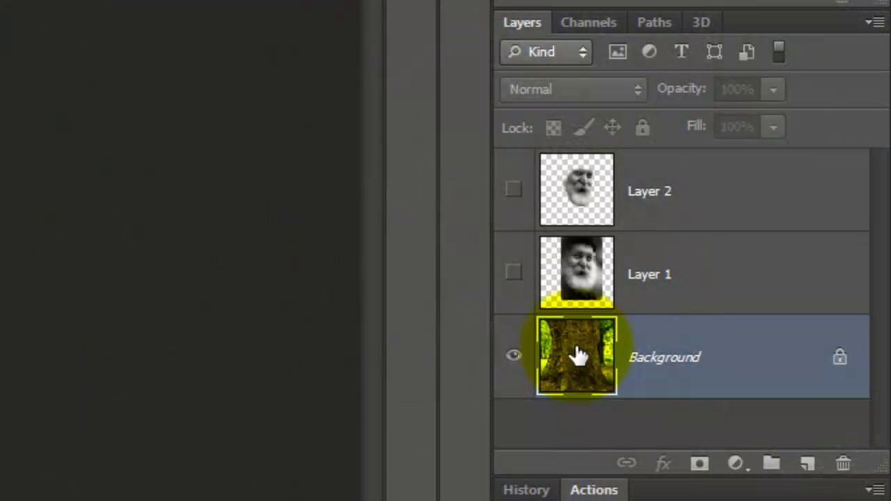
key(ctrl+j)
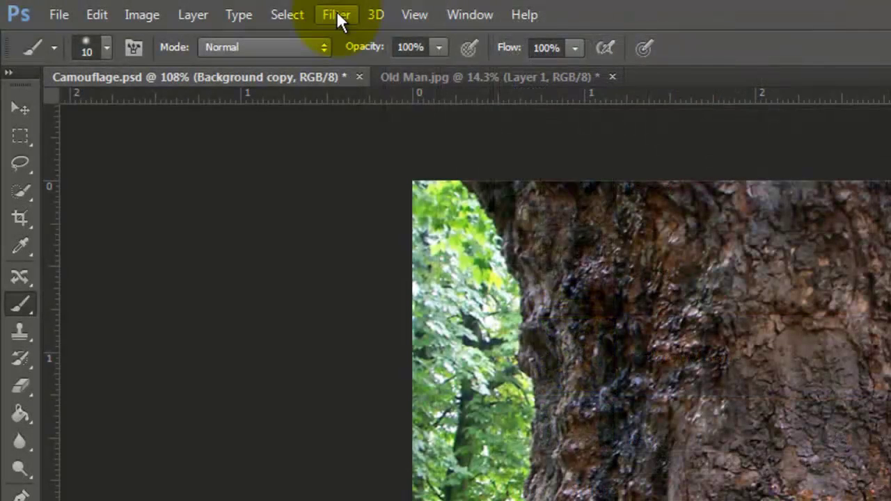
Step: Apply a 2-pixel Gaussian Blur to the Background copy layer
click(337, 14)
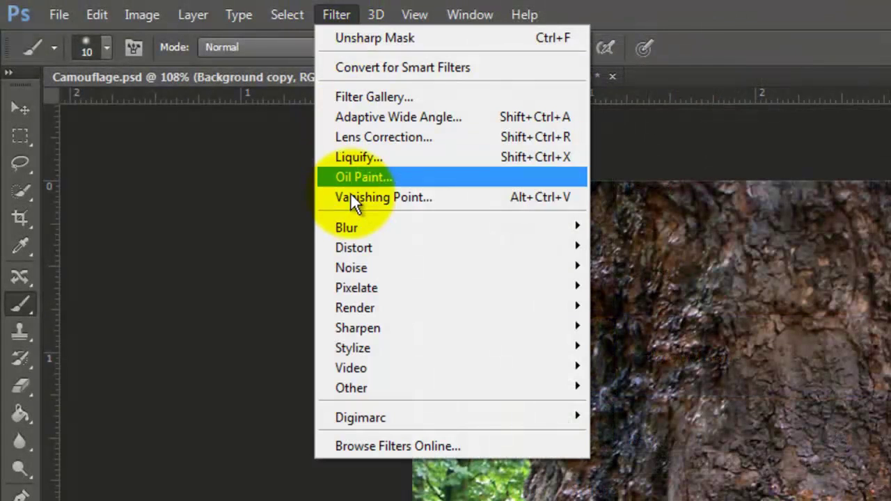
mouse_move(362, 224)
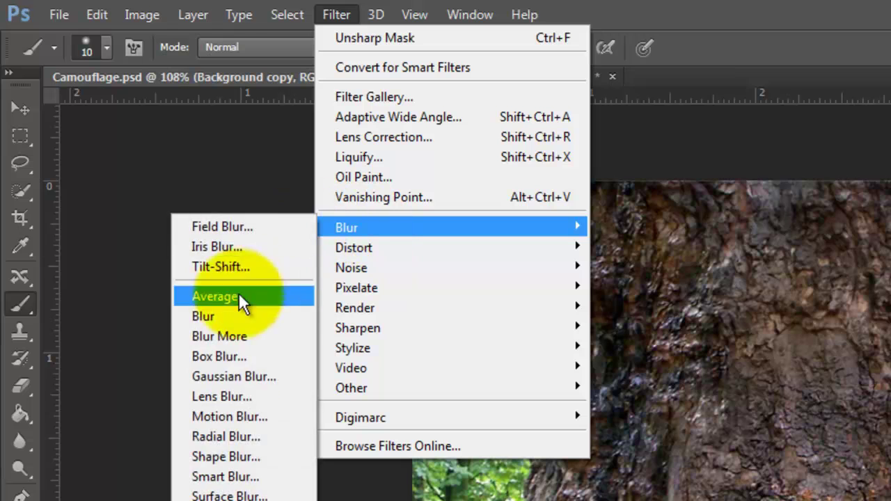
click(244, 376)
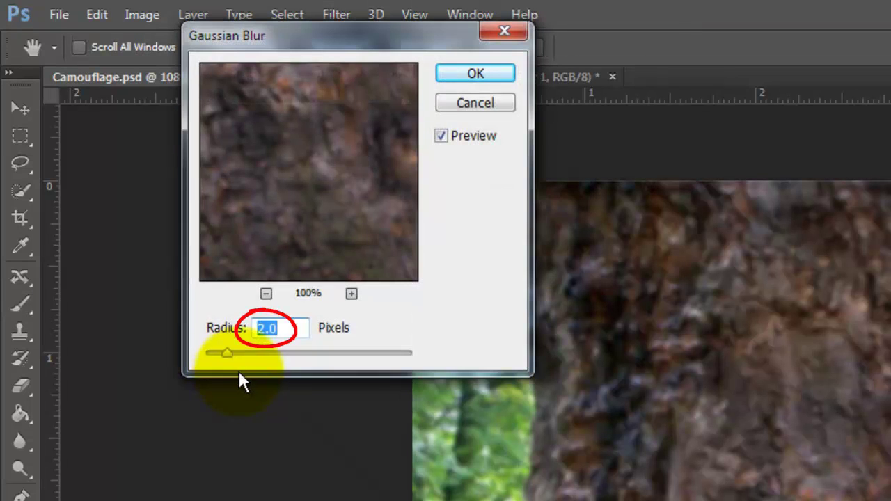
click(473, 74)
Step: Duplicate the blurred tree layer into a new document named DISPLACEMENT
key(b)
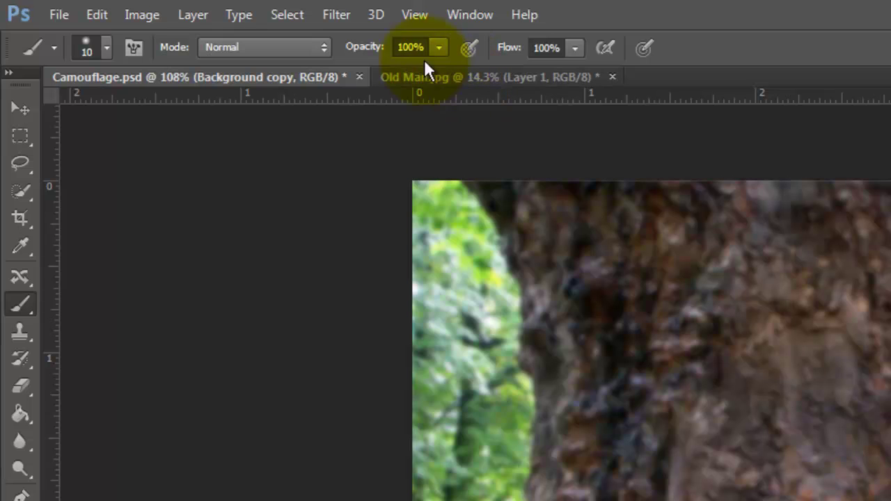
click(193, 15)
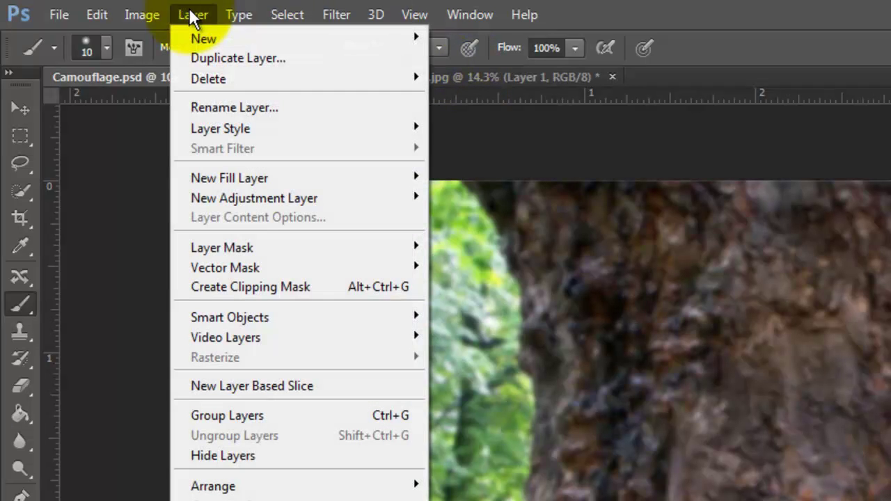
click(214, 59)
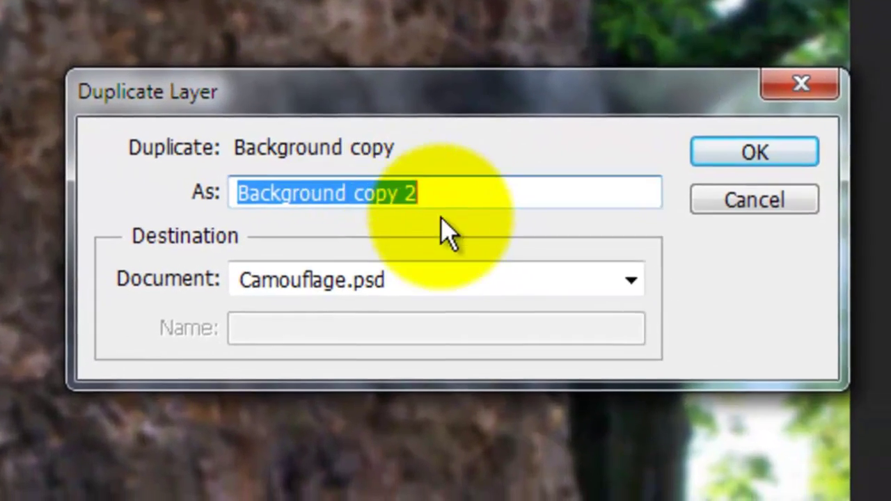
click(851, 344)
click(573, 367)
text(DISPLACEMENT)
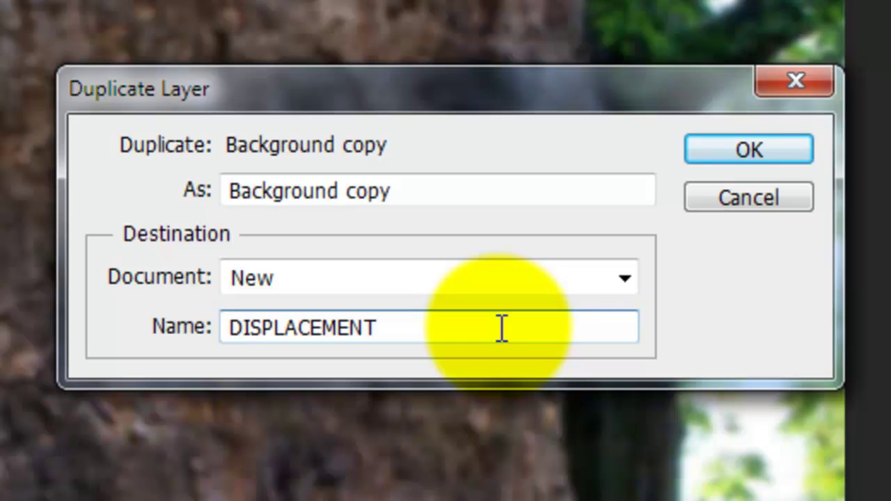
key(Return)
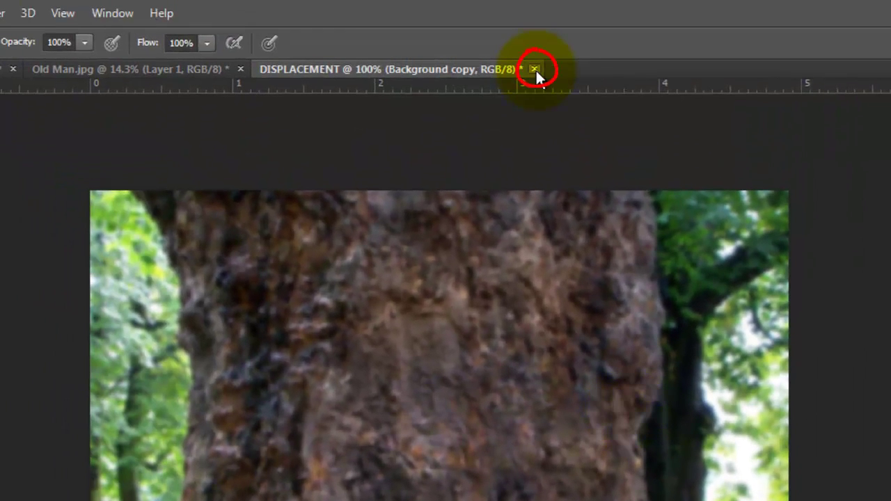
Step: Close the DISPLACEMENT document, saving it as DISPLACEMENT.psd on the Desktop
click(535, 69)
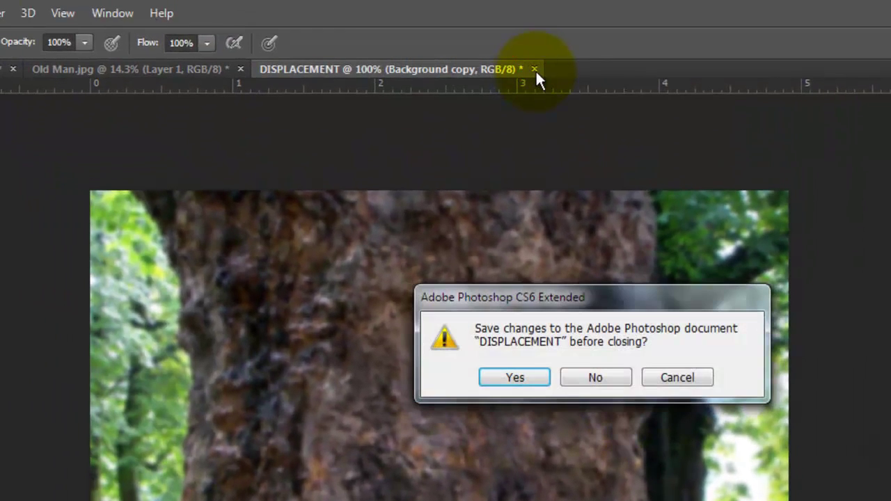
click(514, 378)
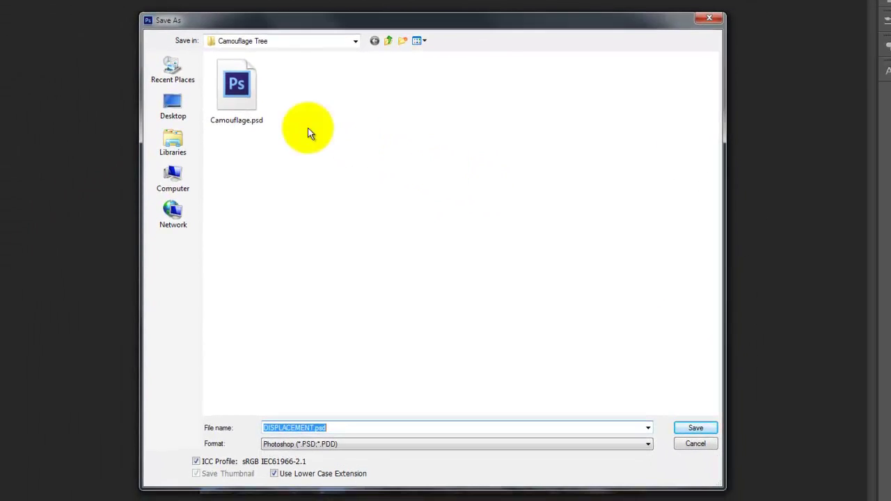
click(173, 105)
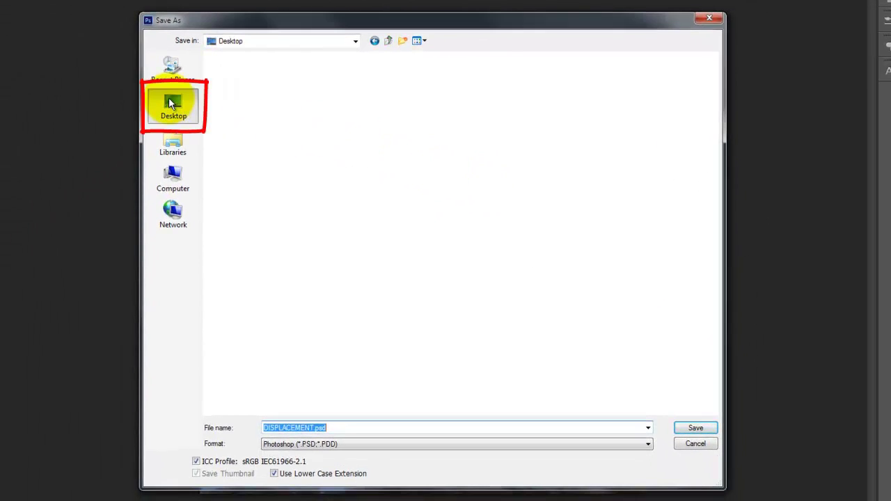
click(696, 428)
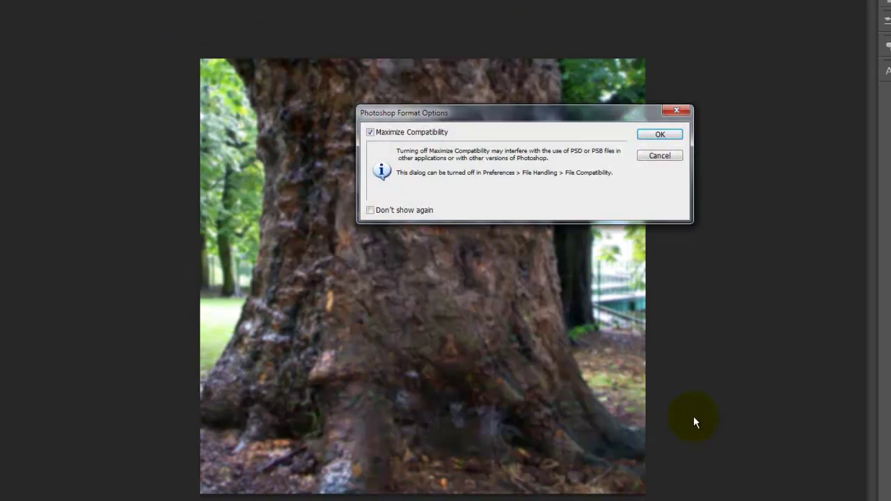
Step: Confirm the format options, delete the Background copy layer, and show and select Layer 2
click(665, 139)
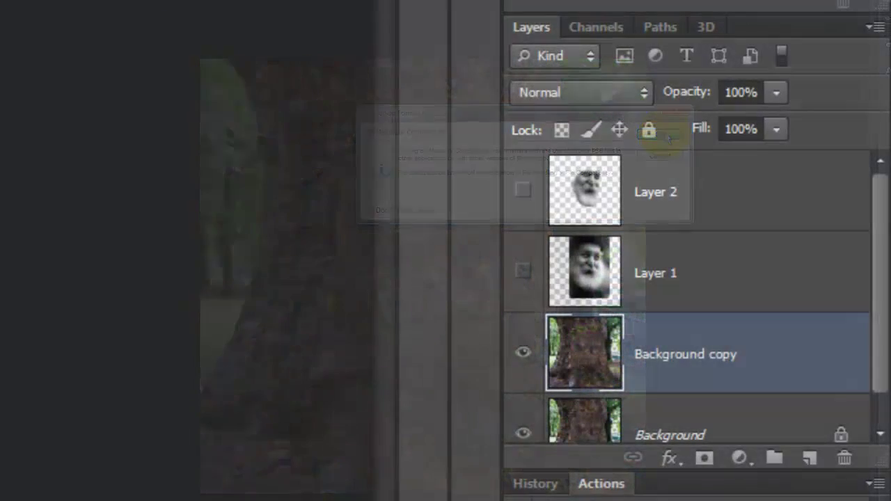
drag(766, 363, 853, 458)
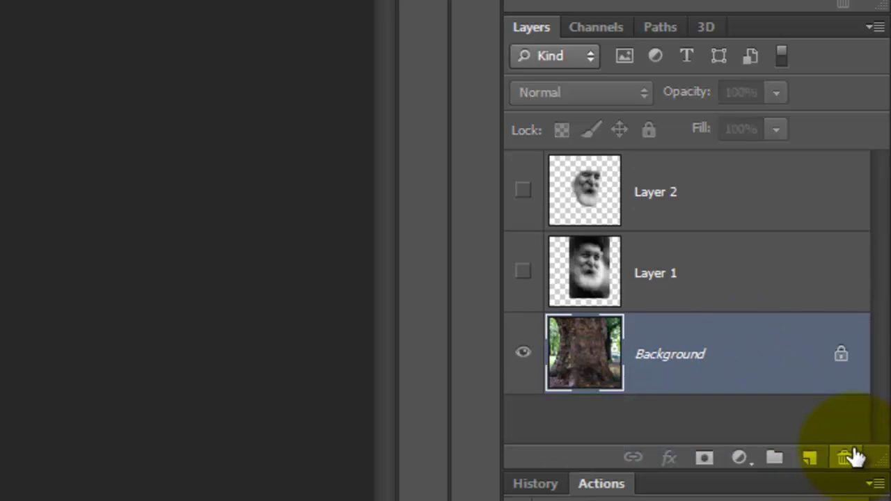
click(524, 192)
click(584, 191)
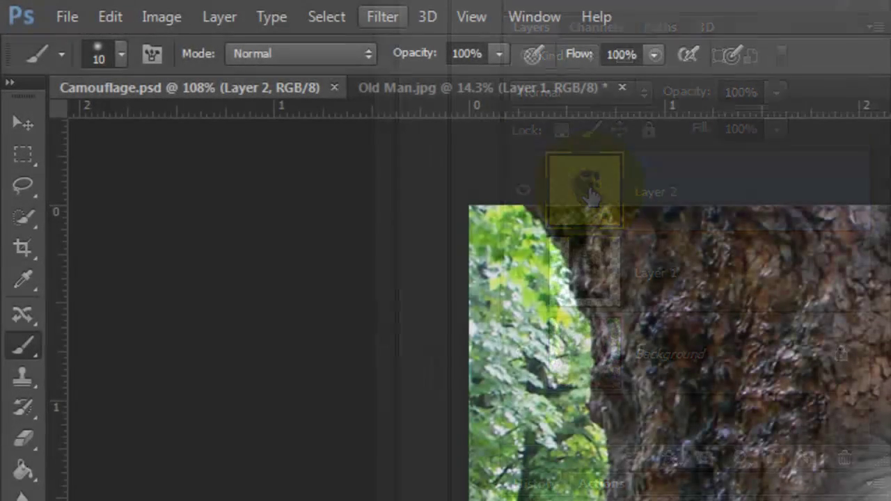
Step: Apply the Displace filter to Layer 2 at scale 10/10 using DISPLACEMENT.psd as the map
click(383, 17)
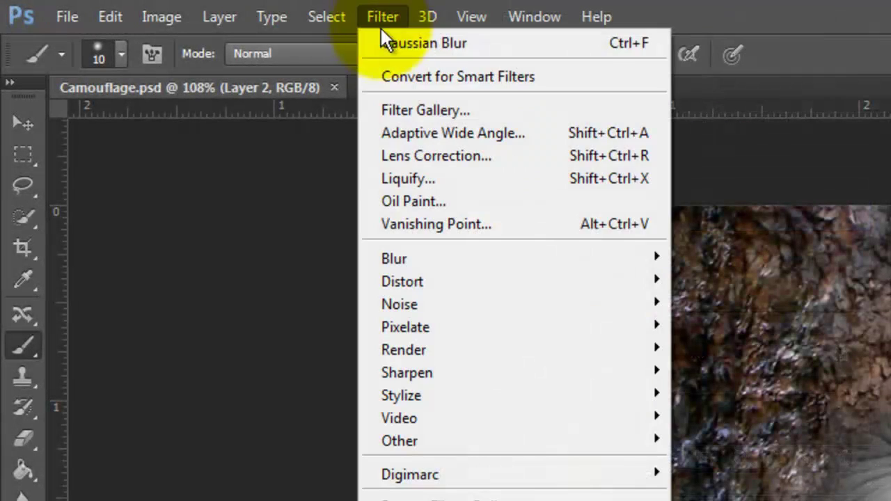
mouse_move(410, 279)
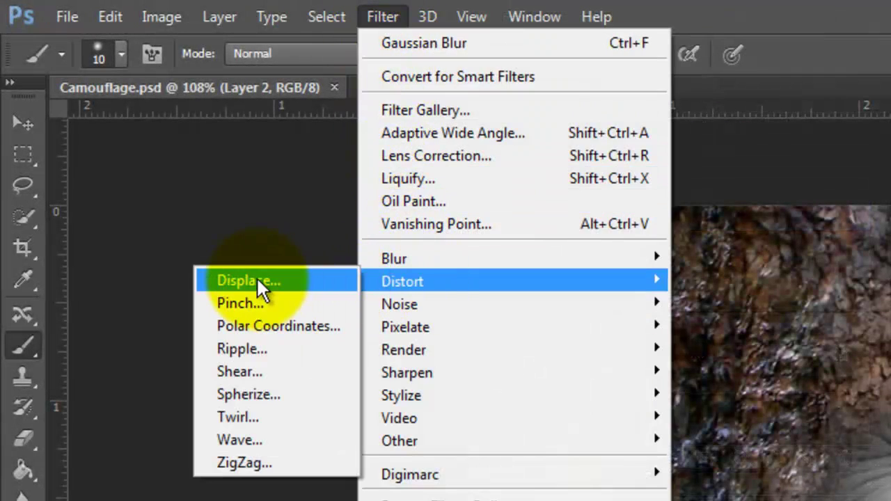
click(256, 280)
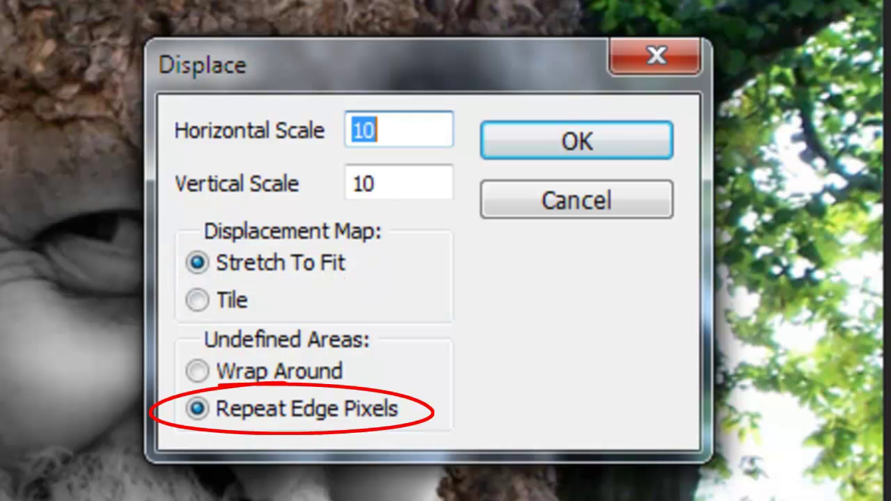
click(547, 143)
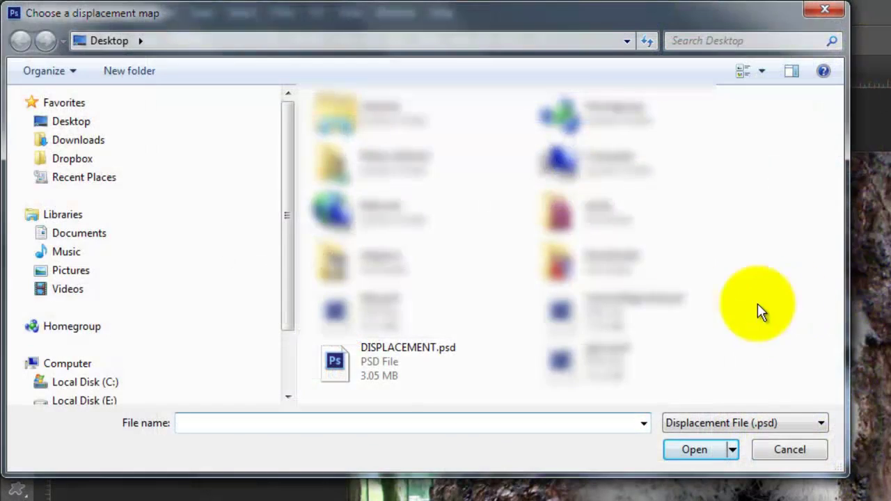
click(385, 357)
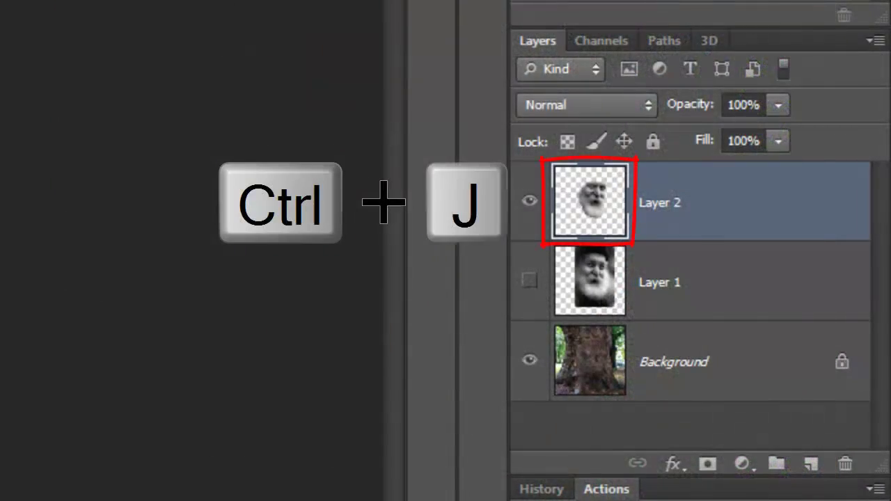
key(ctrl+j)
Step: Duplicate Layer 2 and set the copy's blend mode to Multiply
click(644, 104)
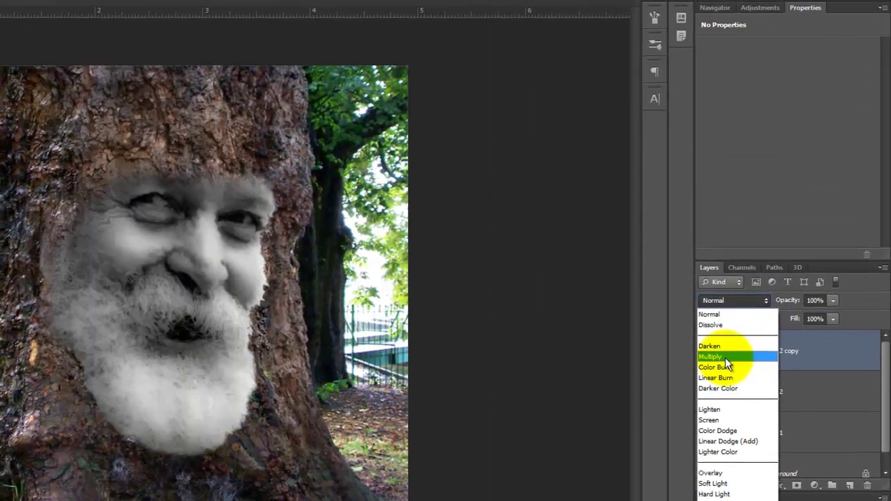
click(648, 287)
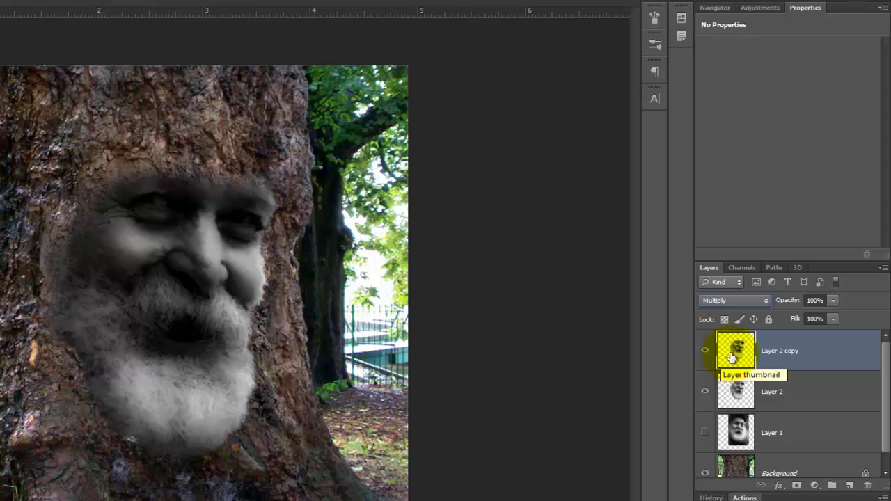
Step: Give Layer 2 copy a #736d69 Color Overlay using Color Dodge blending
double_click(731, 357)
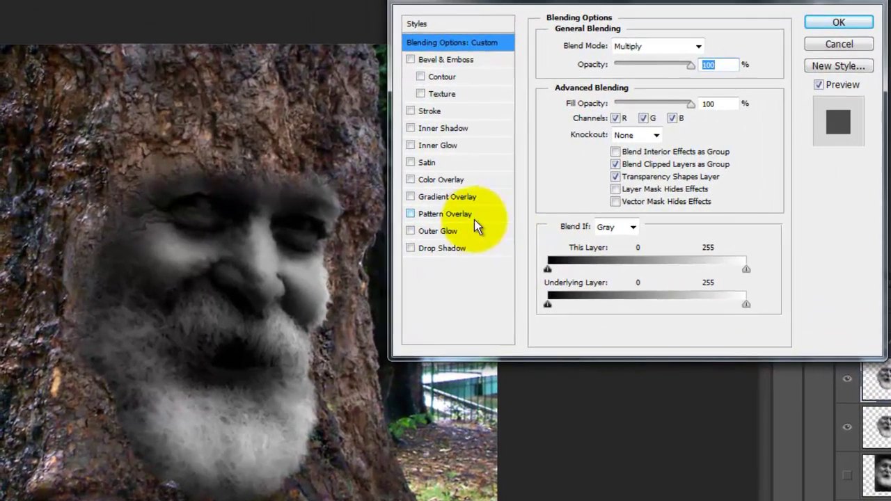
click(434, 179)
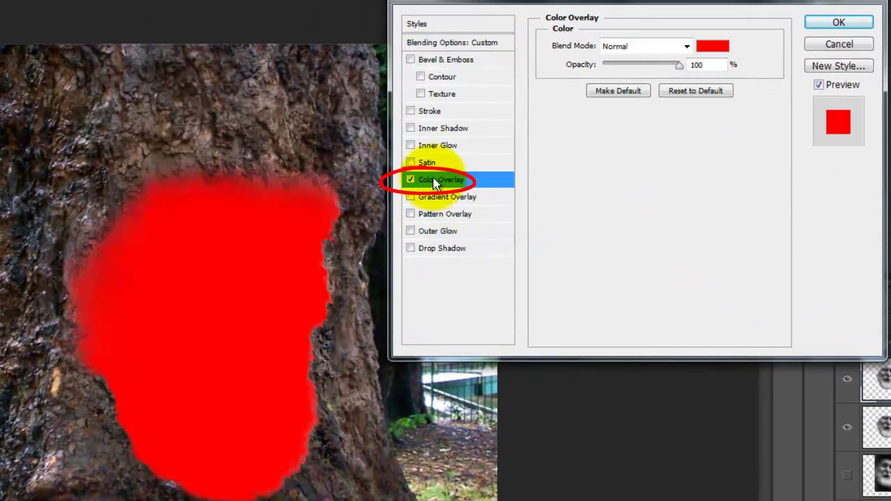
click(710, 48)
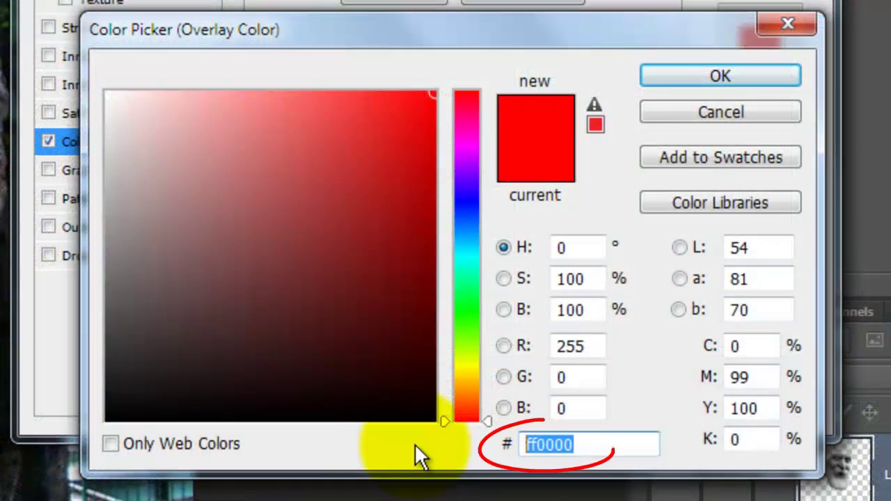
text(736d69)
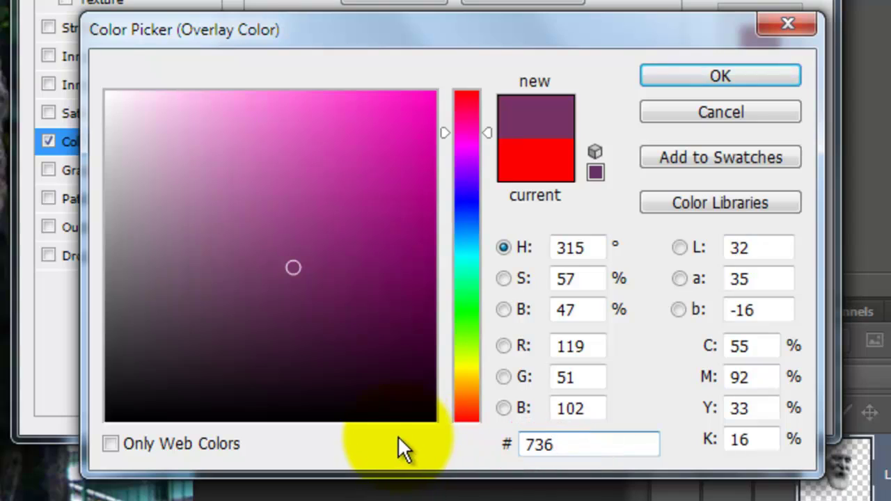
click(689, 77)
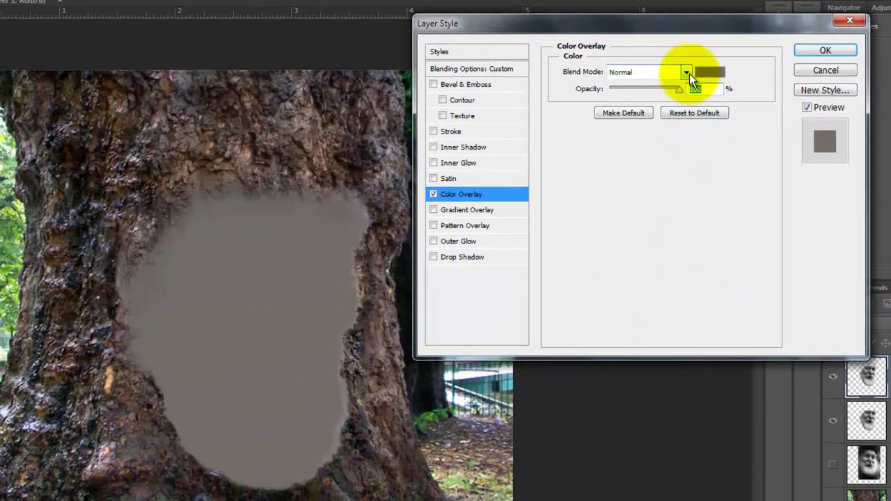
click(687, 73)
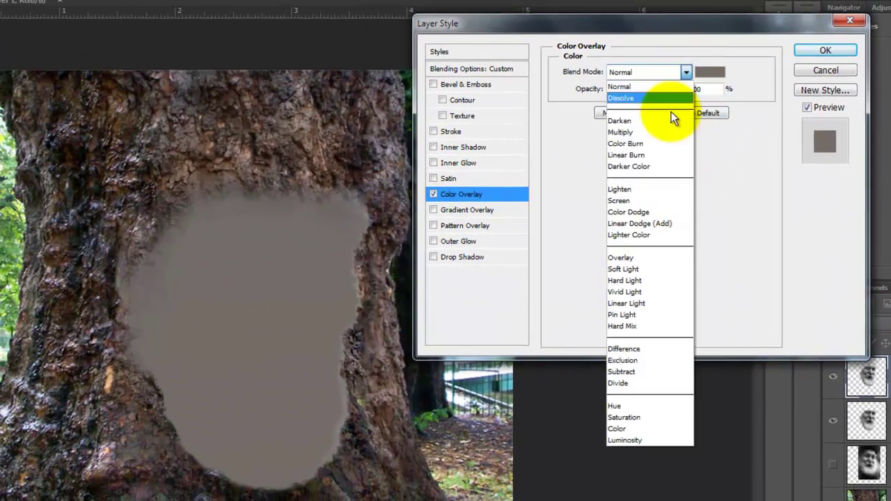
click(651, 211)
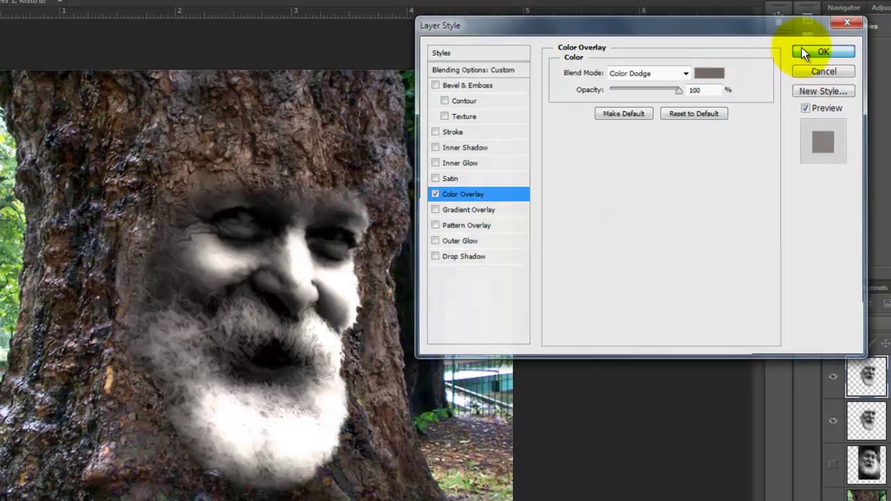
Step: Apply the layer style, then set Layer 2 to Overlay blend mode at 30% opacity
click(800, 48)
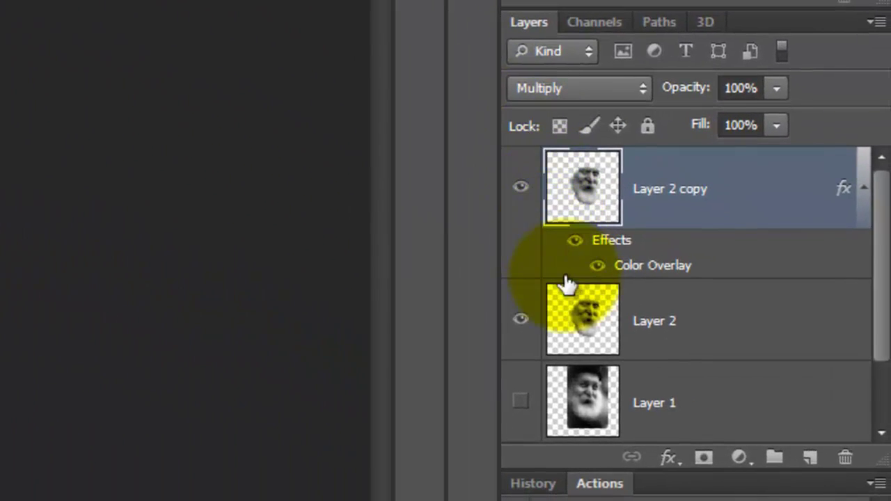
click(623, 336)
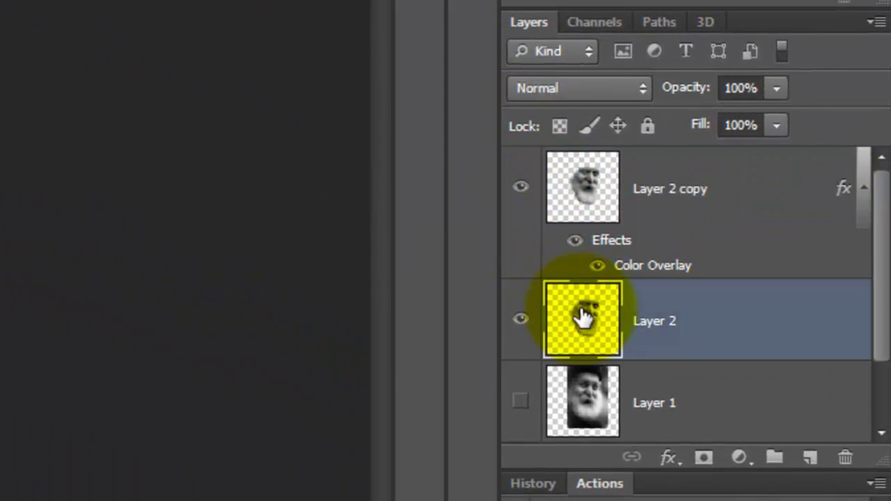
click(642, 88)
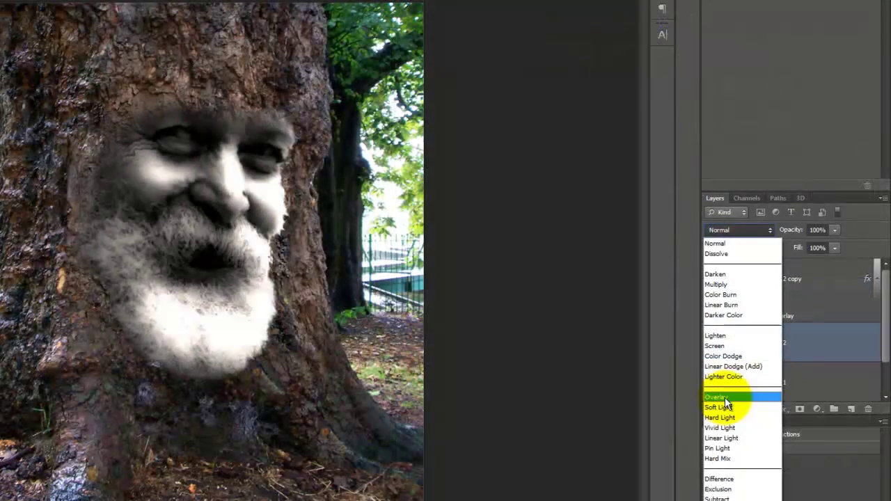
click(549, 433)
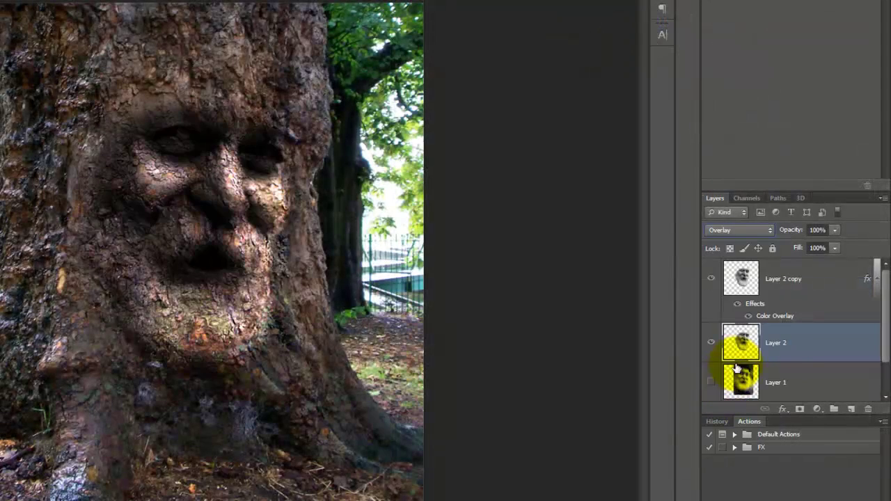
click(668, 88)
text(30)
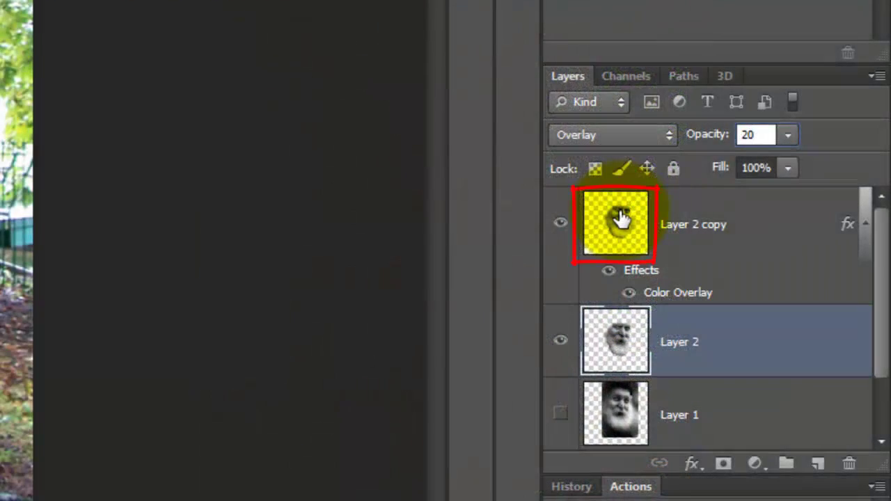
click(621, 219)
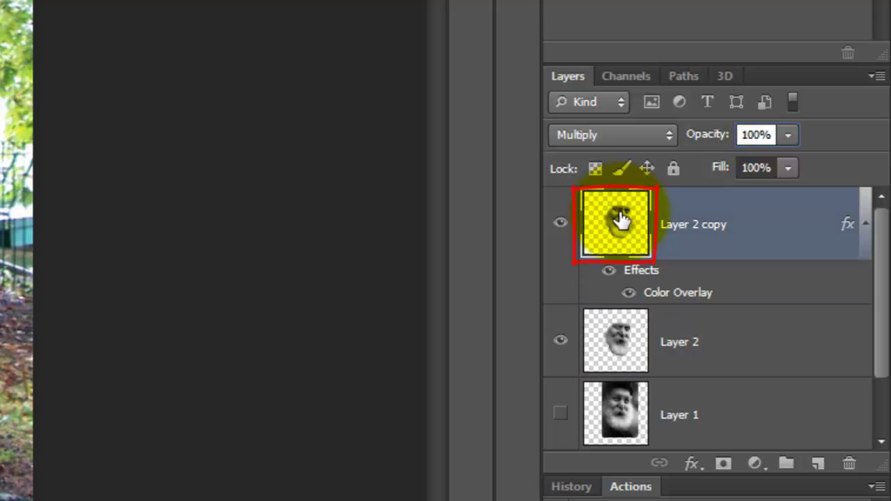
Step: Add a Curves adjustment layer clipped to Layer 2 copy
click(756, 463)
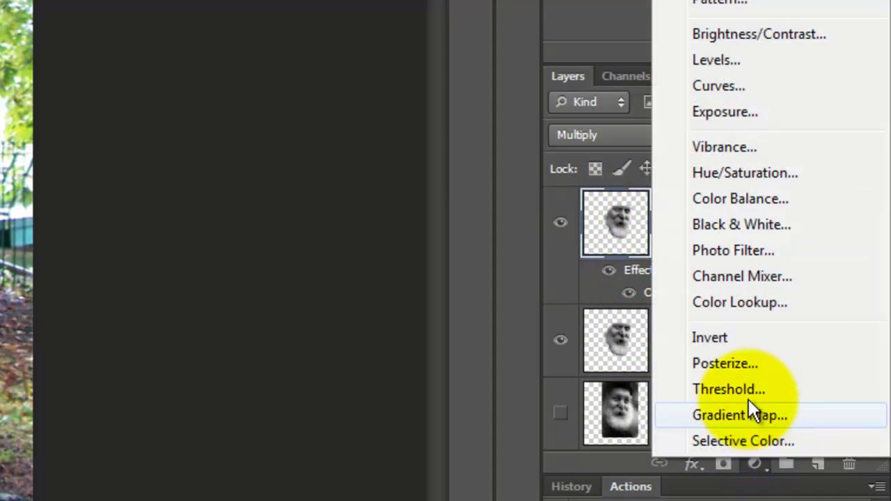
click(730, 85)
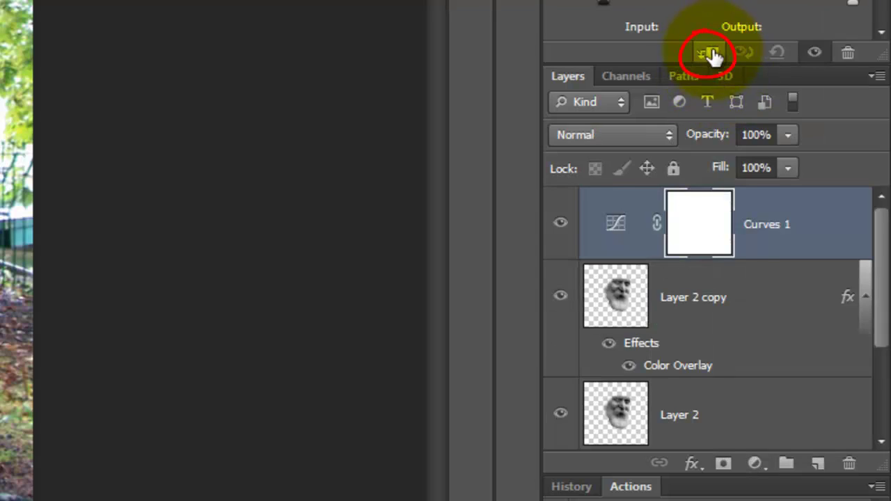
click(712, 55)
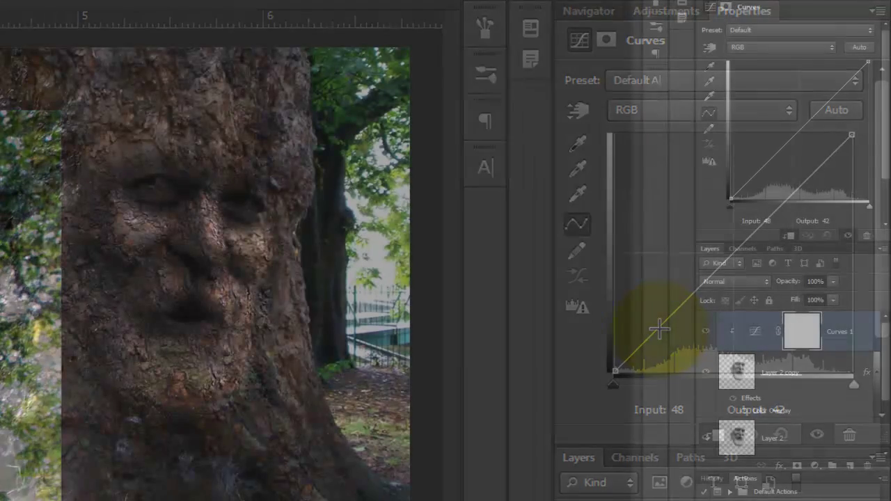
Step: Shape the curve: raise a shadow point and pull the brightest endpoint and highlights down
click(663, 327)
drag(757, 171, 756, 164)
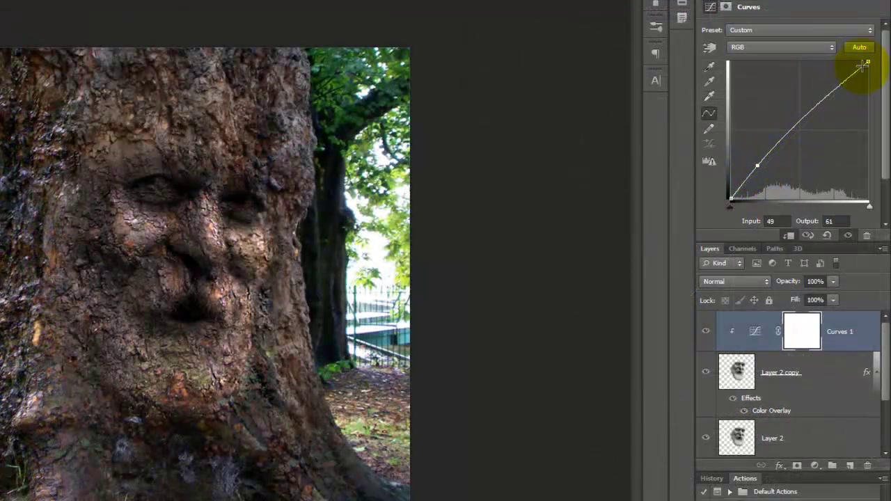
drag(868, 63, 822, 113)
click(828, 127)
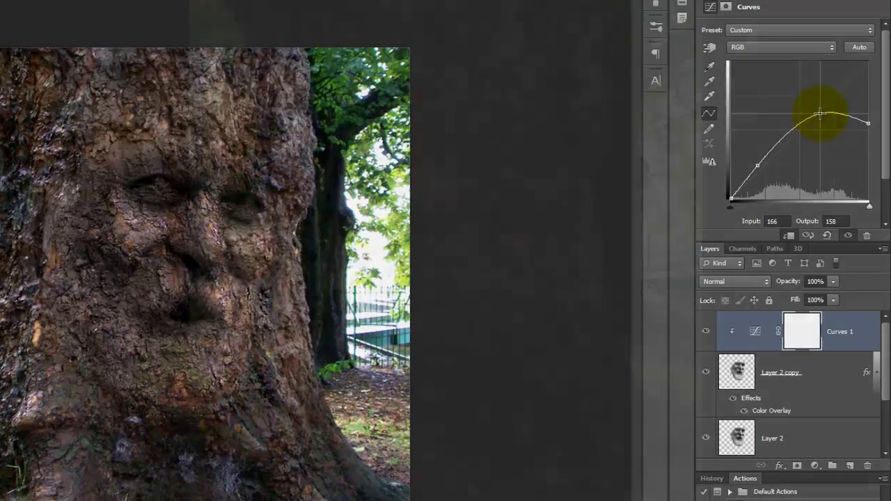